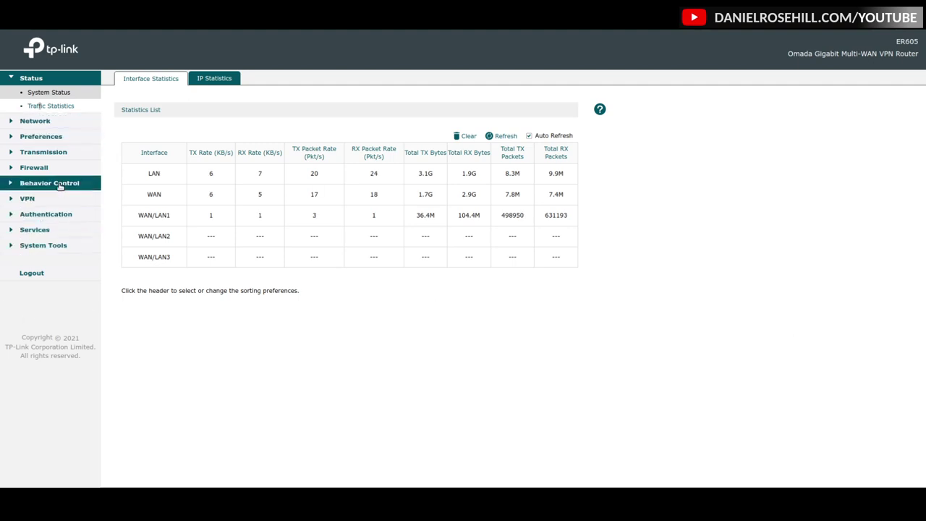
Check WAN Mode under Network > WAN, confirming WAN and WAN/LAN1 as WAN ports, then expand Transmission.
click(51, 152)
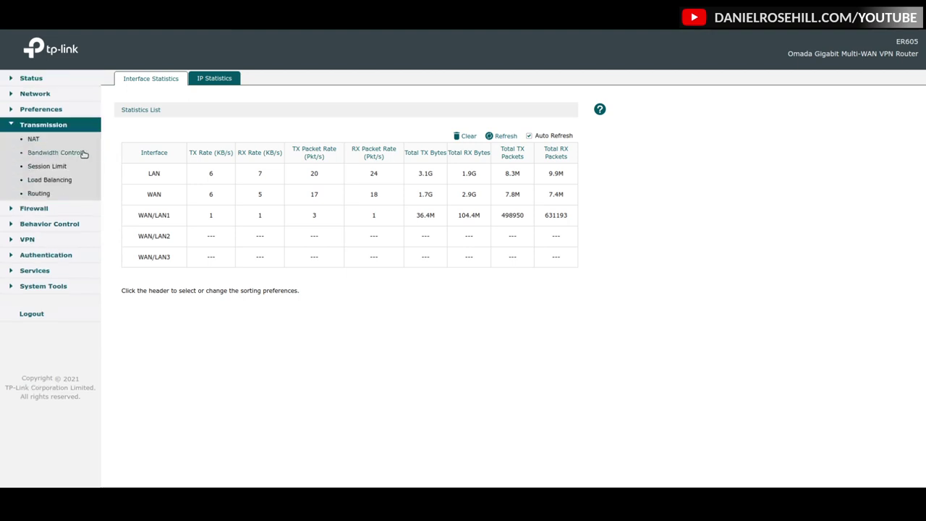
click(42, 100)
click(34, 107)
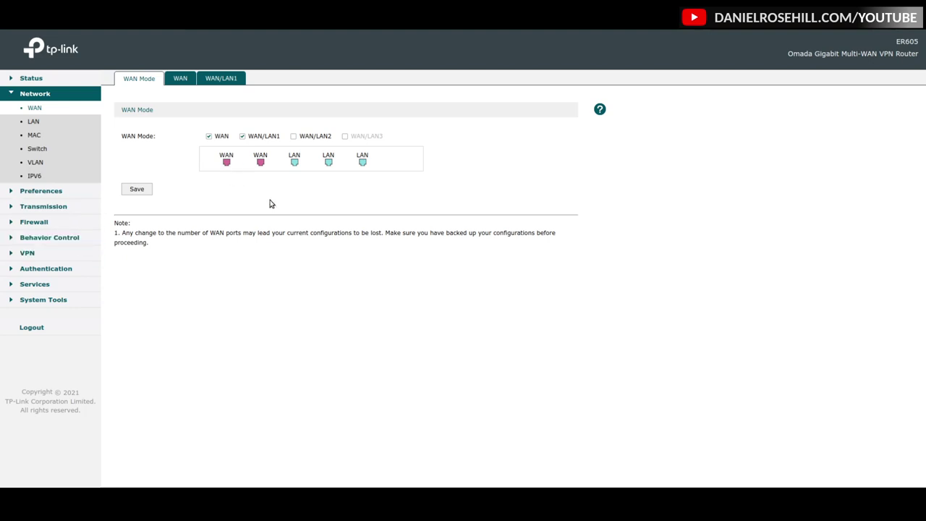
click(43, 207)
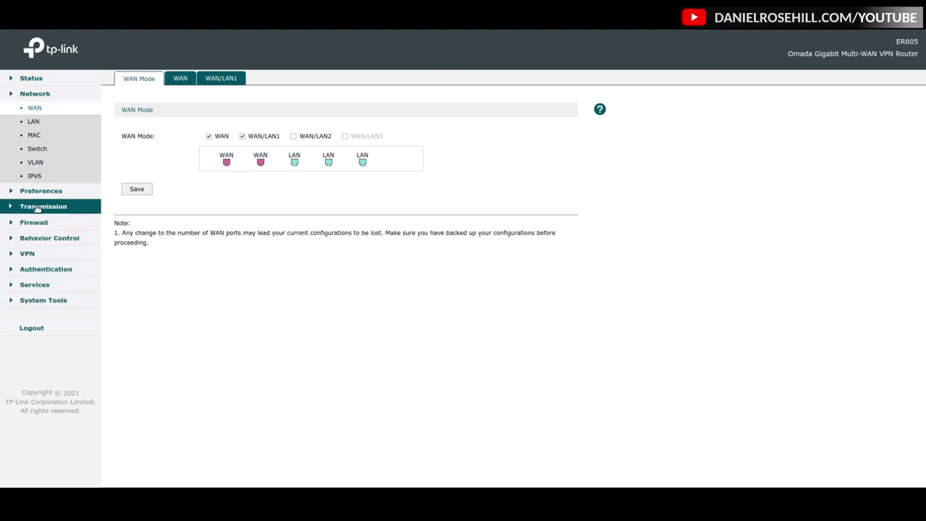
View the Load Balancing Link Backup rule that backs up WAN via WAN/LAN1.
click(52, 152)
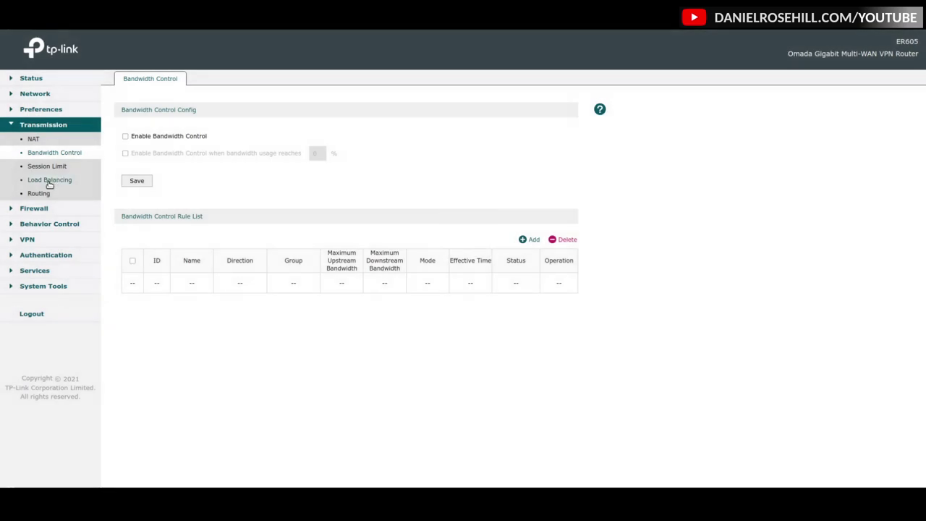
click(49, 180)
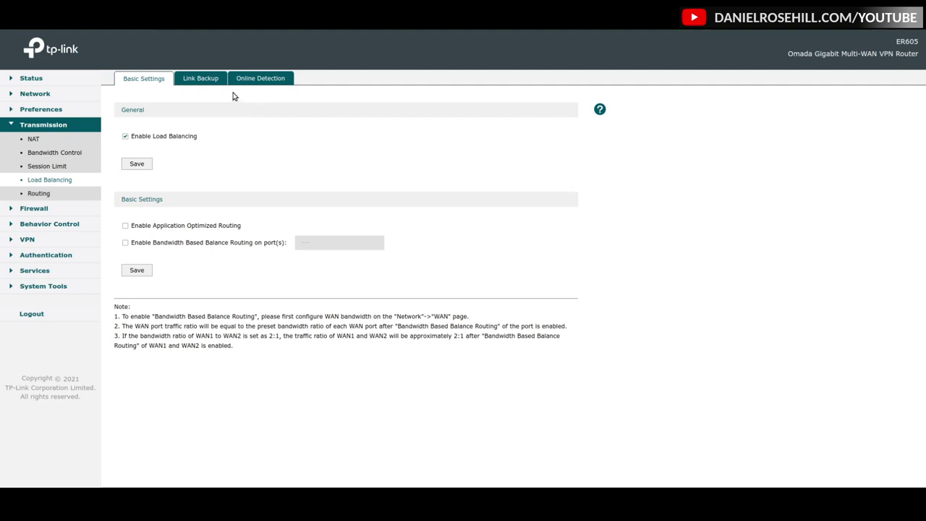
click(201, 80)
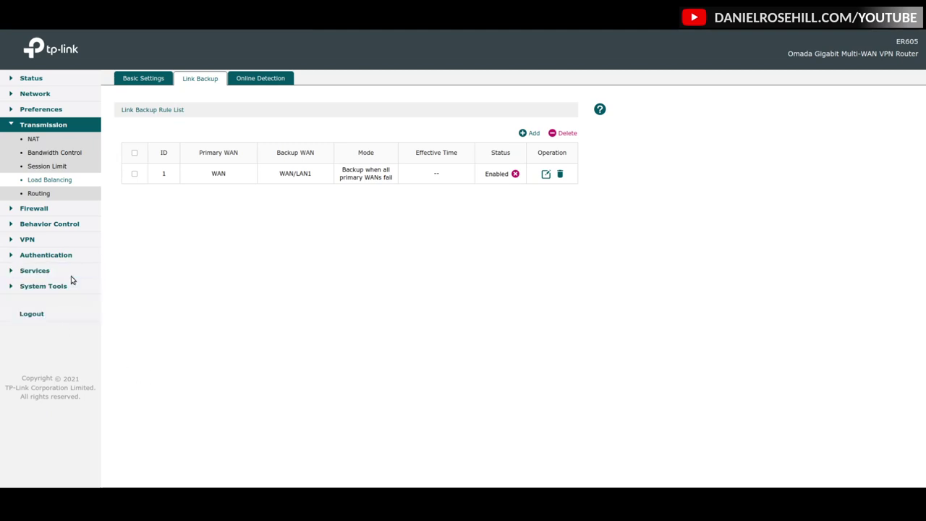
Open the Firmware Upgrade tab under System Tools > Management.
click(47, 285)
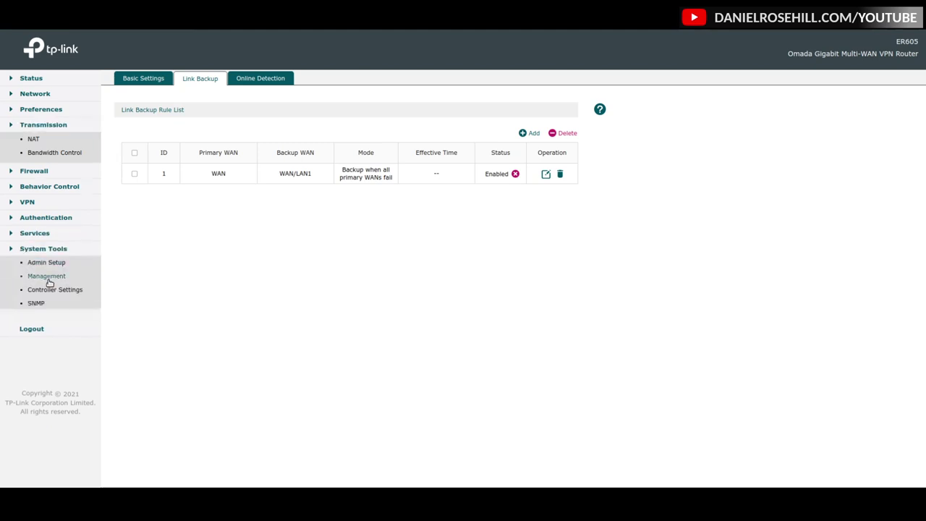
click(47, 245)
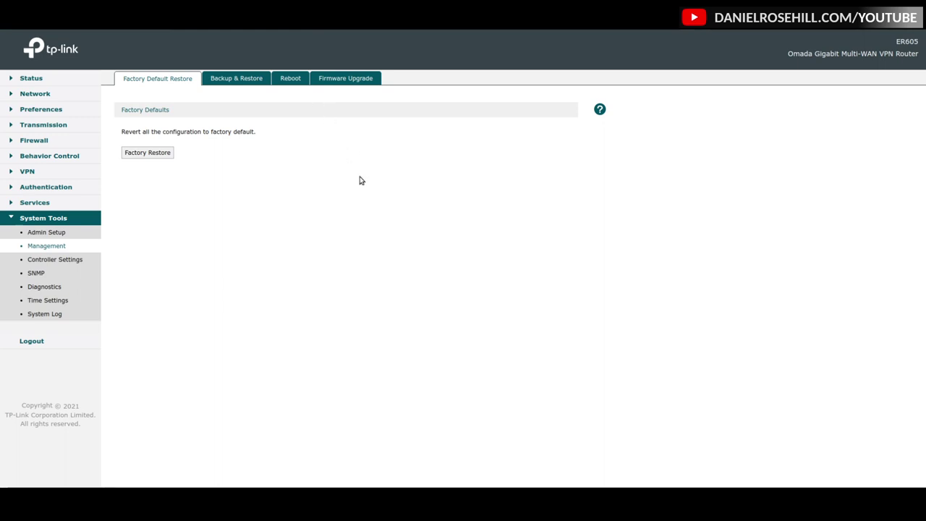
click(355, 80)
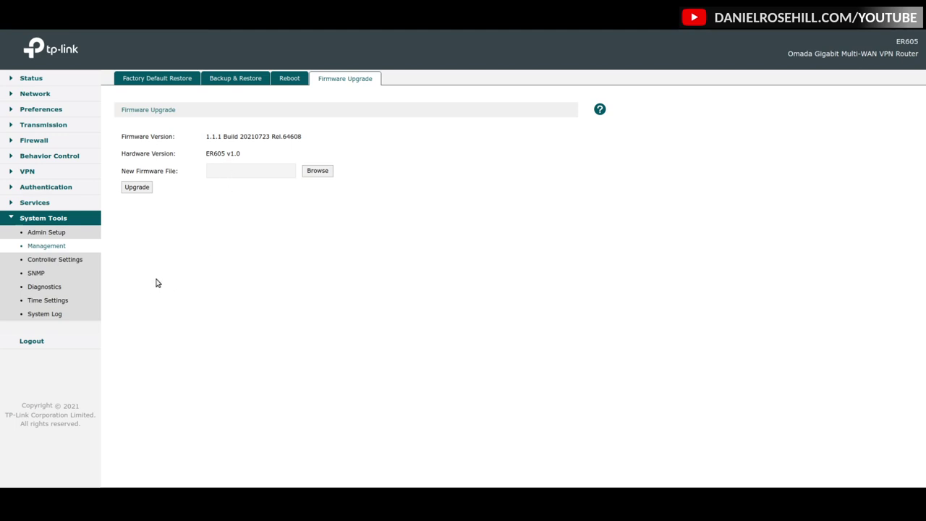
Highlight hardware version ER605 v1.0 and firmware 1.1.1 Build 20210723 Rel.64608.
drag(121, 154, 260, 161)
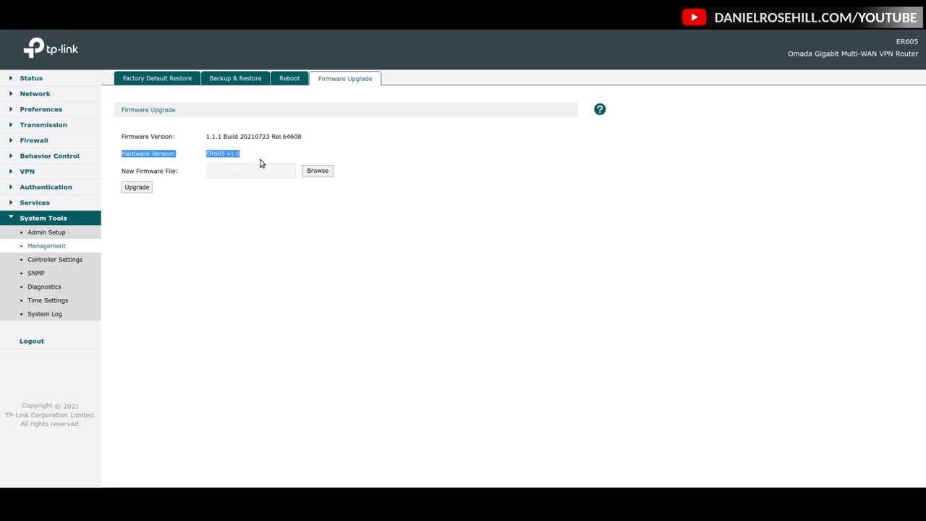
click(121, 137)
drag(121, 137, 339, 139)
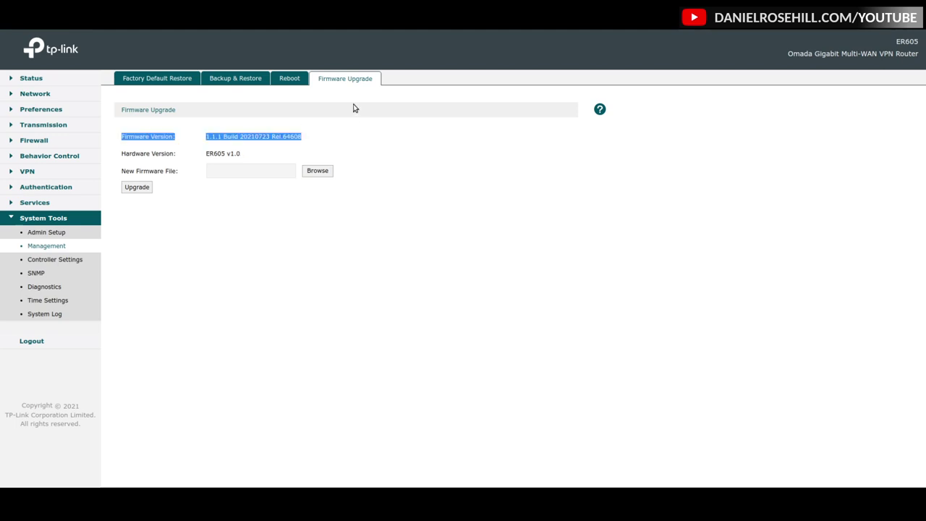
click(325, 223)
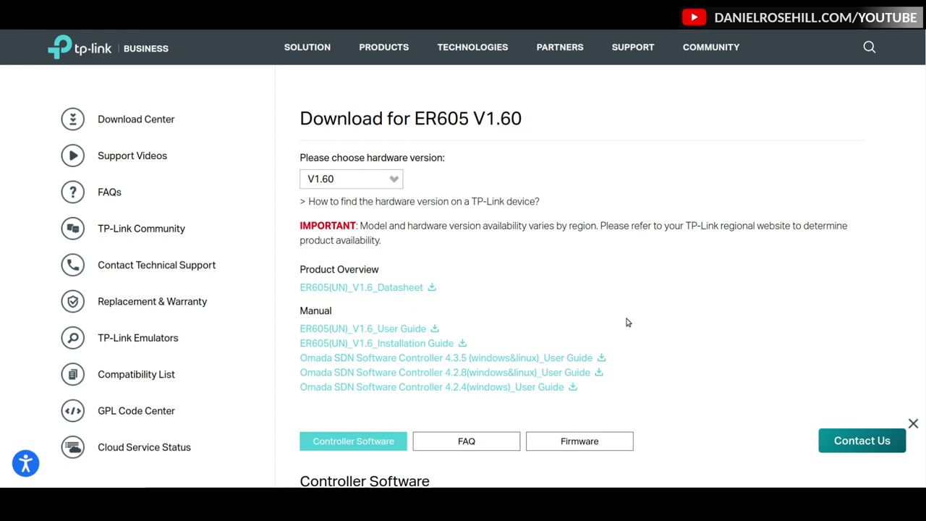
Switch the ER605 download page from hardware version V1.60 to V1.
drag(414, 120, 528, 120)
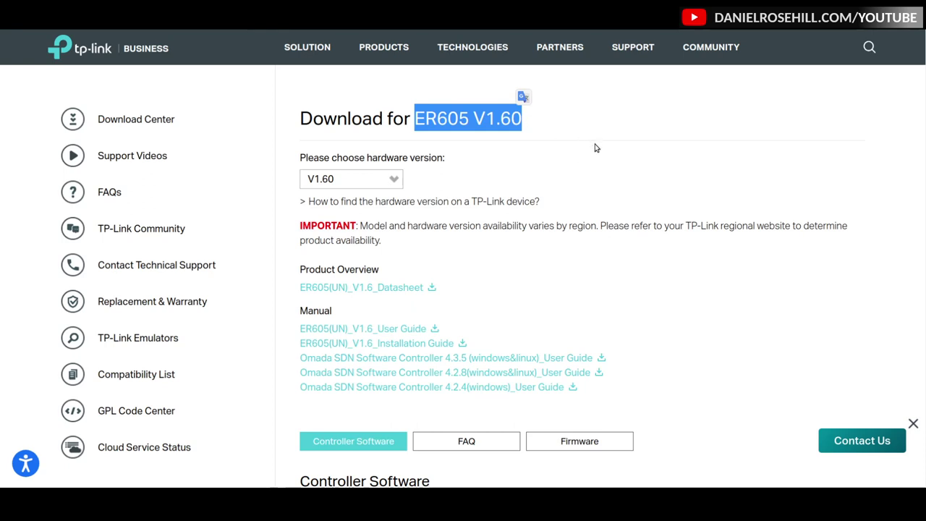
click(595, 156)
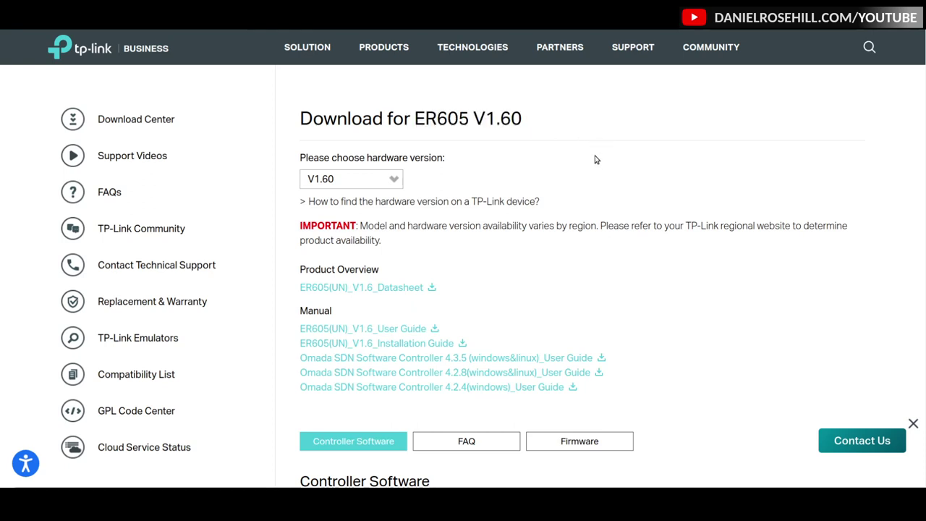
click(393, 179)
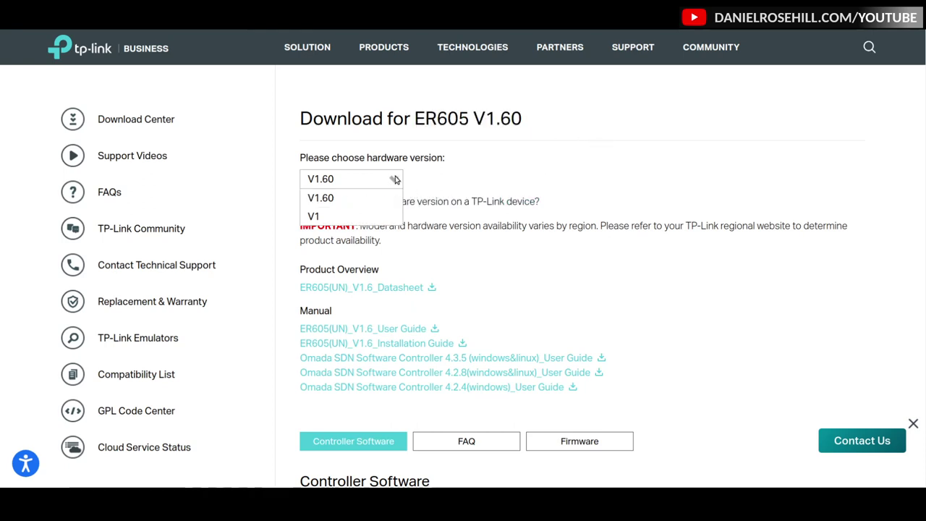
click(353, 211)
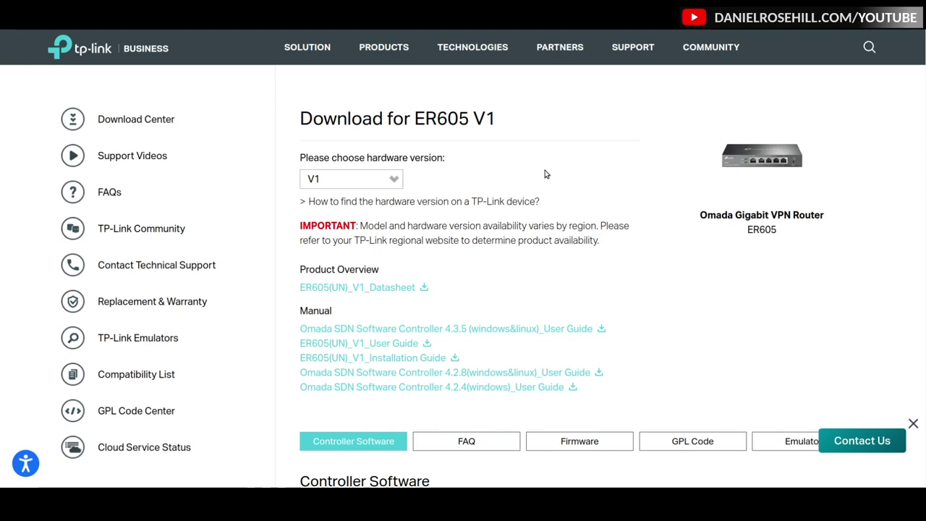
Show the Firmware section to find ER605(UN)_V1_1.1.1_20210723, 13.12 MB, published 2021-08-06.
scroll(644, 261, down, 3)
scroll(657, 232, down, 1)
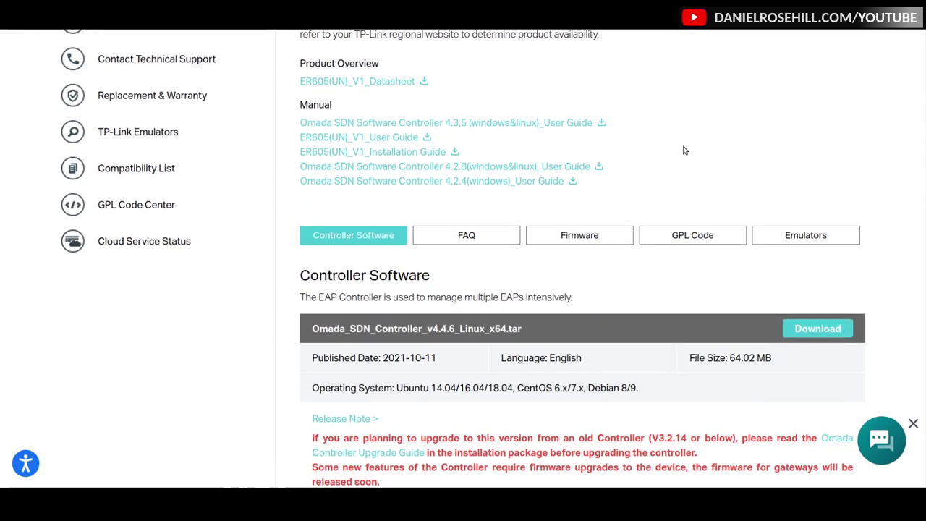
click(547, 238)
scroll(547, 238, down, 6)
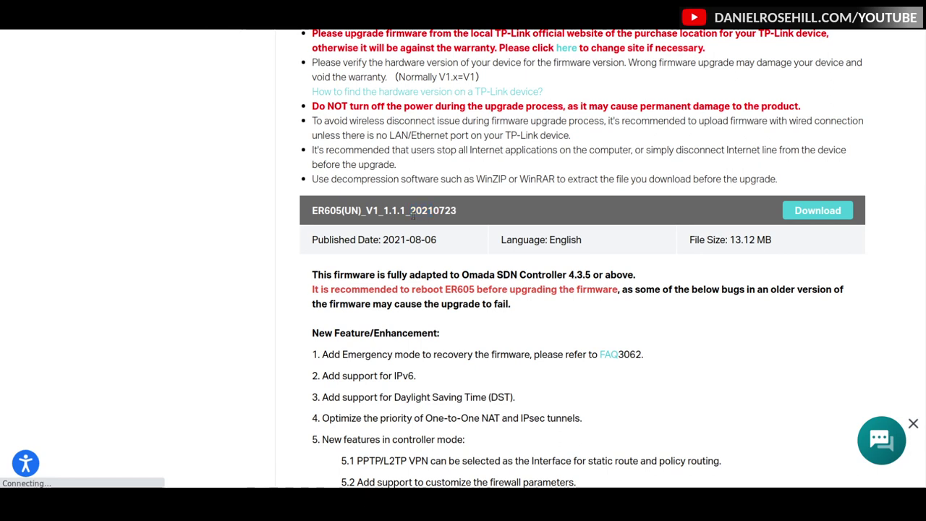
Check the 20210723 date in the ER605(UN)_V1_1.1.1_20210723 firmware name.
drag(433, 210, 446, 210)
scroll(588, 220, up, 2)
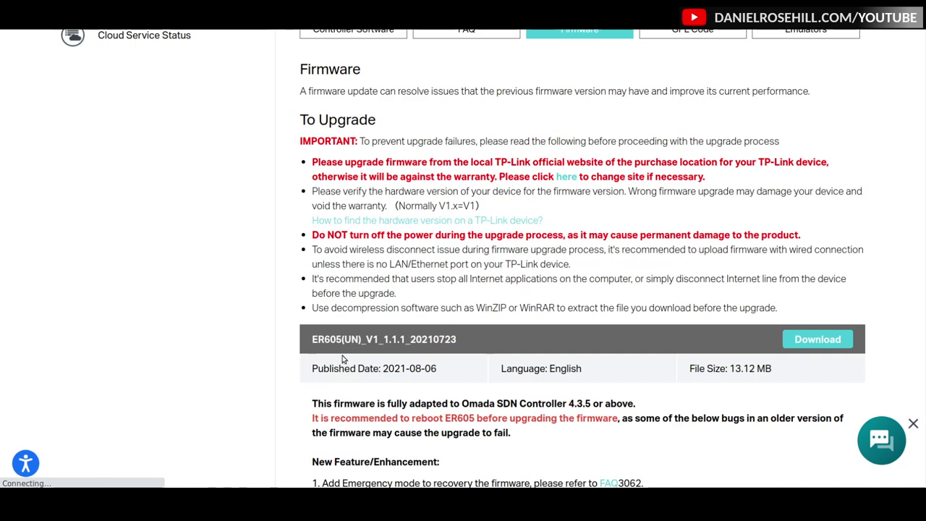
scroll(371, 300, down, 2)
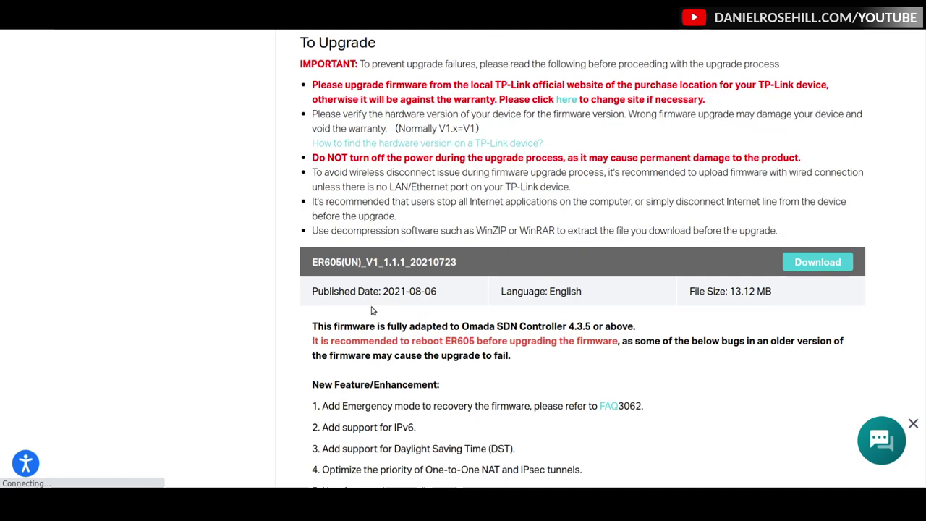
scroll(375, 303, down, 1)
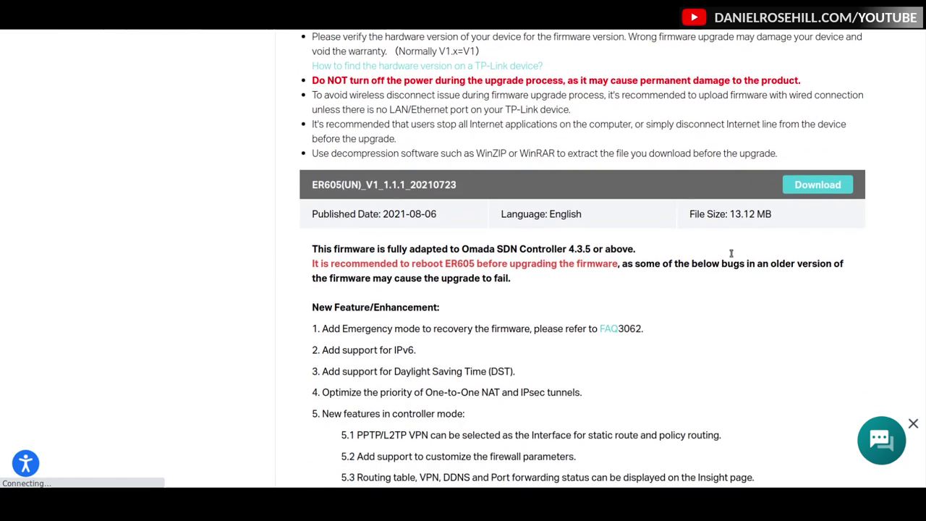
Download the ER605(UN)_V1_1.1.1_20210723 firmware zip and open it to view its files.
click(796, 187)
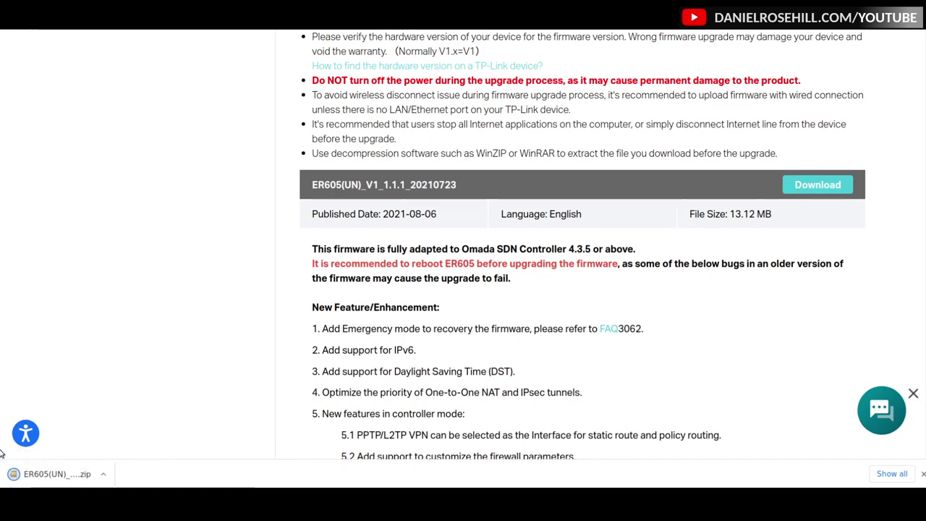
click(69, 476)
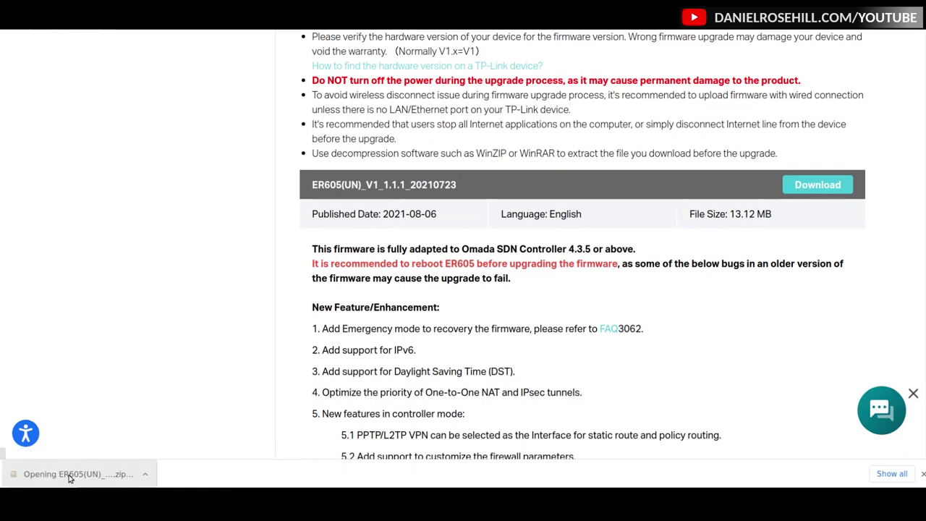
drag(289, 16, 436, 217)
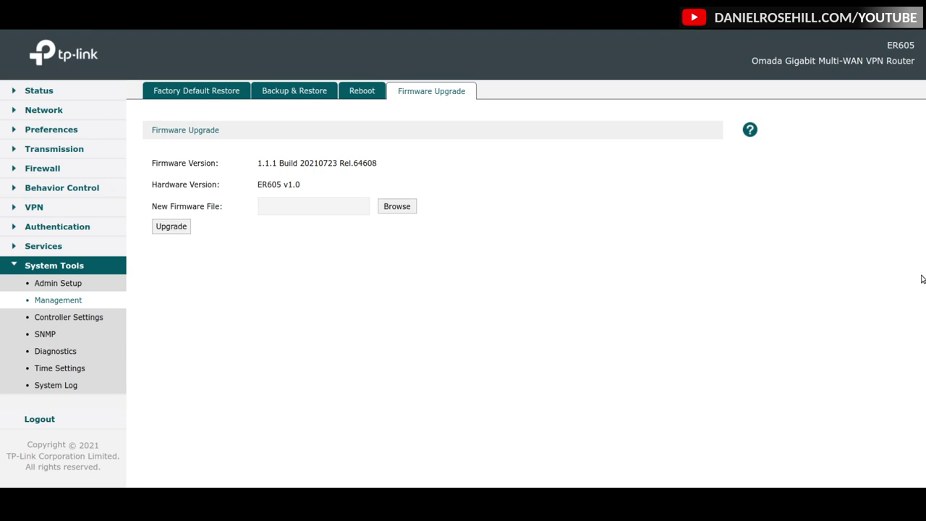
Confirm on the router's Firmware Upgrade tab hardware ER605 v1.0 and firmware build date 20210723.
click(298, 91)
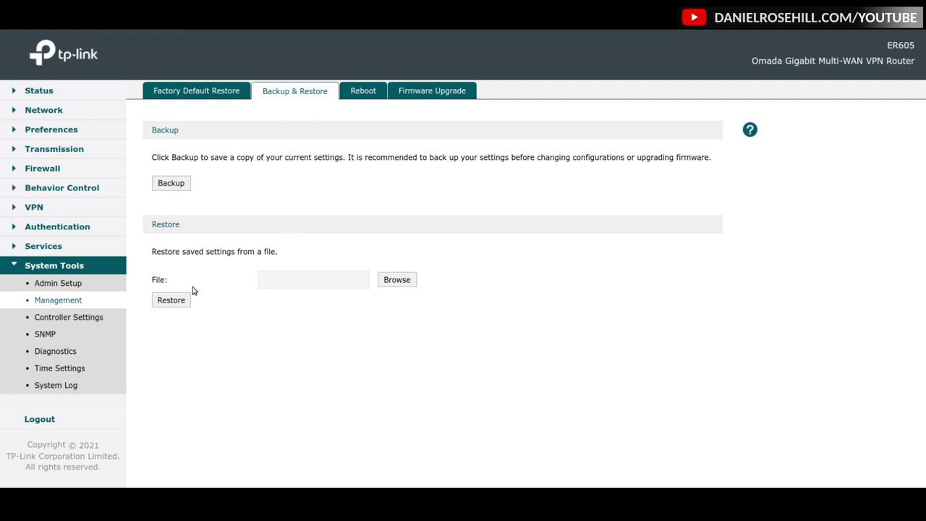
click(408, 90)
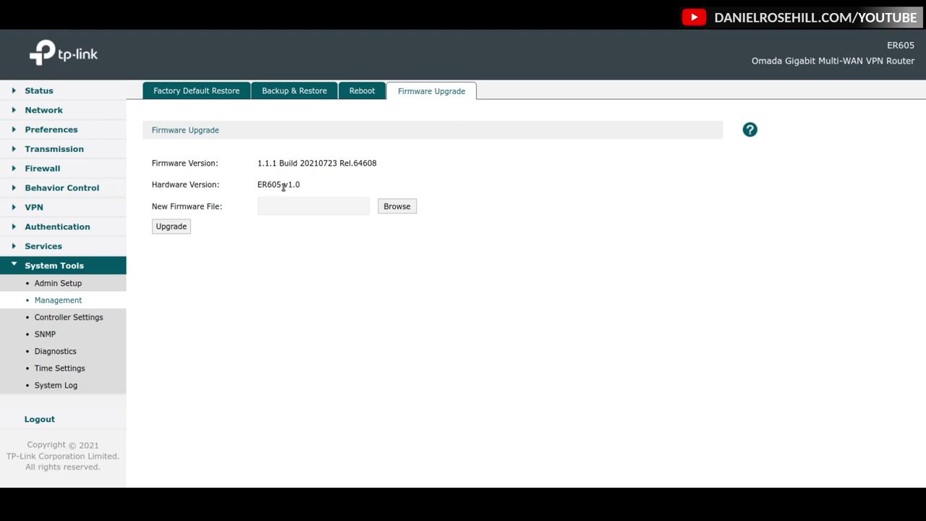
drag(300, 186, 251, 186)
click(283, 185)
drag(298, 163, 351, 163)
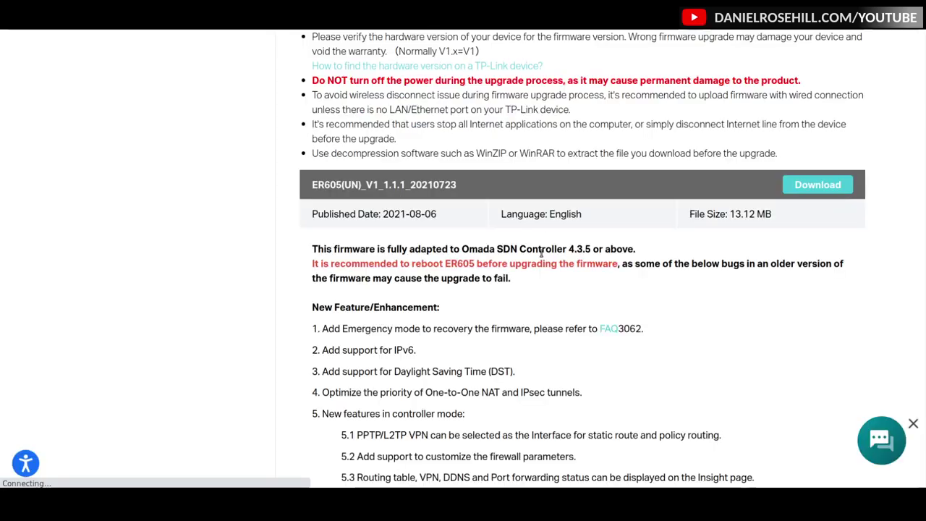
scroll(740, 179, up, 4)
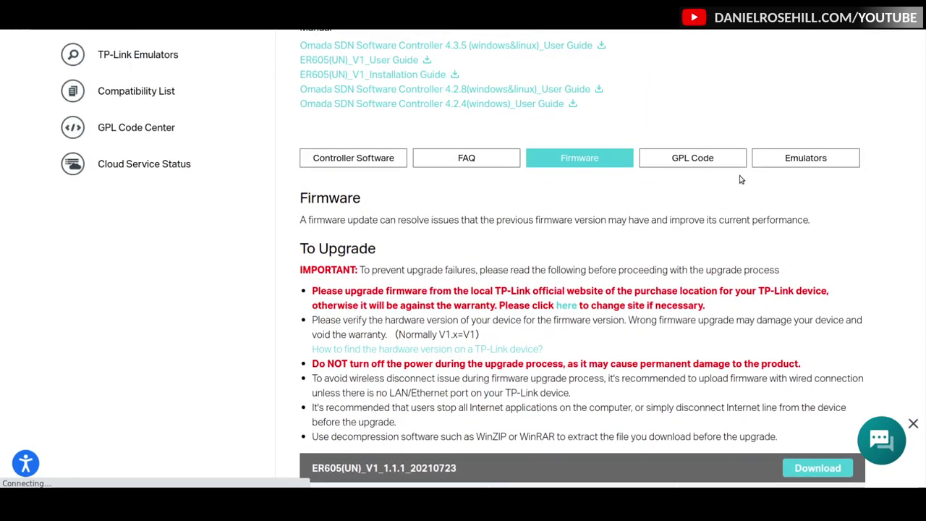
scroll(740, 180, down, 5)
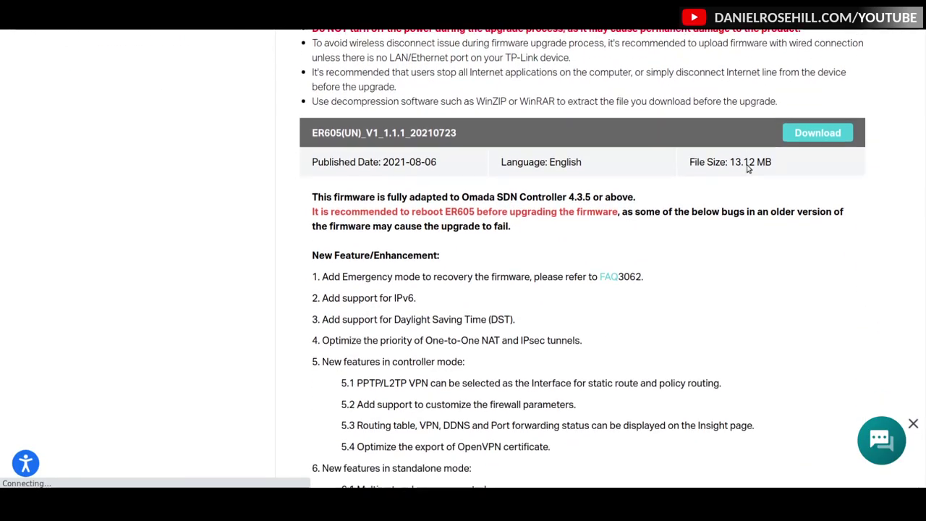
scroll(737, 163, down, 6)
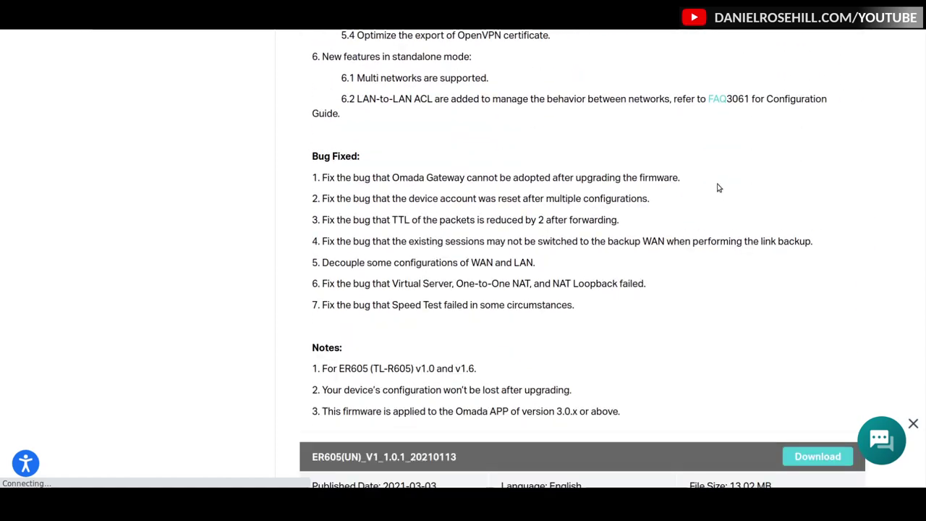
scroll(708, 189, down, 3)
scroll(542, 229, up, 7)
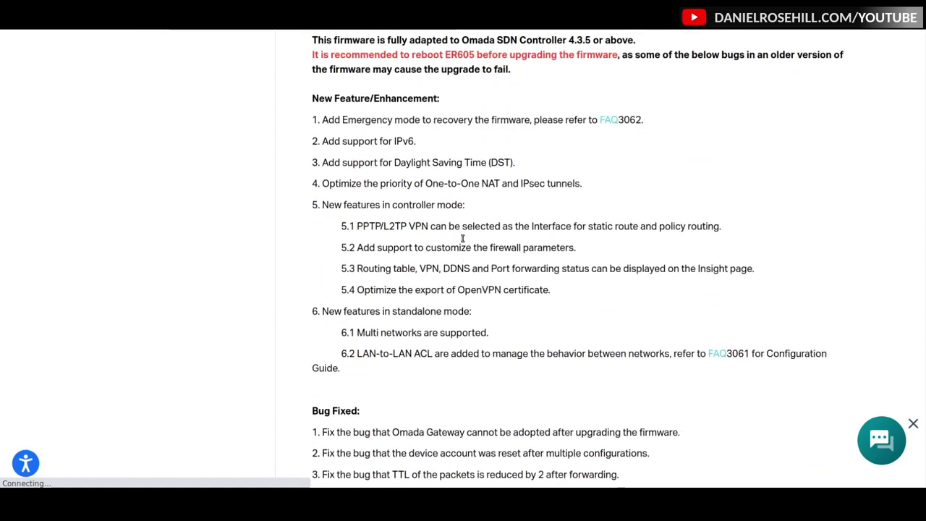
scroll(463, 238, up, 2)
drag(381, 163, 448, 165)
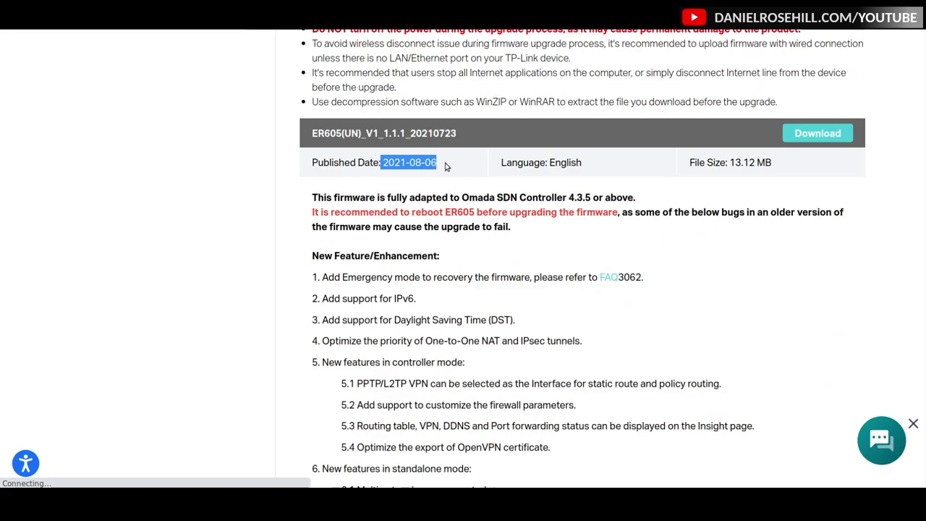
scroll(434, 217, down, 5)
scroll(439, 225, down, 5)
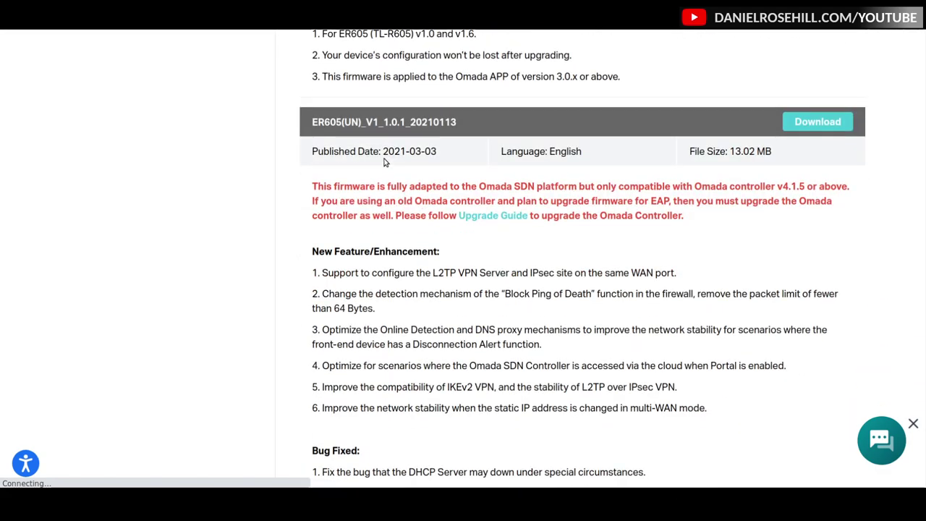
drag(381, 153, 446, 161)
scroll(454, 248, down, 10)
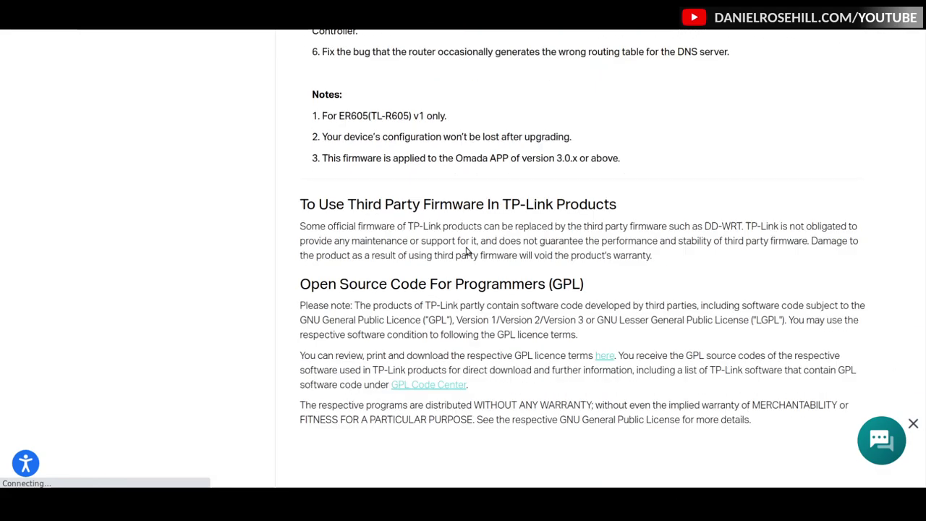
scroll(471, 250, up, 3)
scroll(471, 256, up, 11)
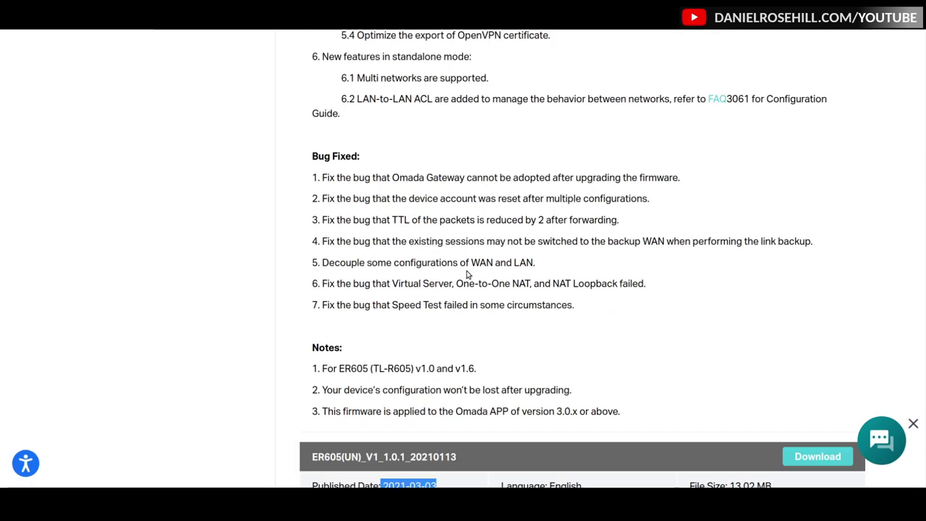
drag(316, 176, 608, 310)
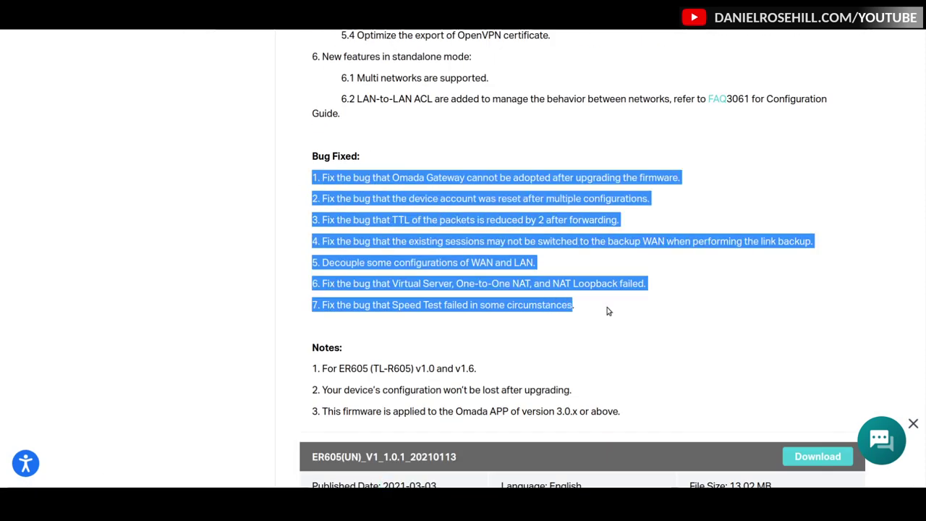
click(645, 318)
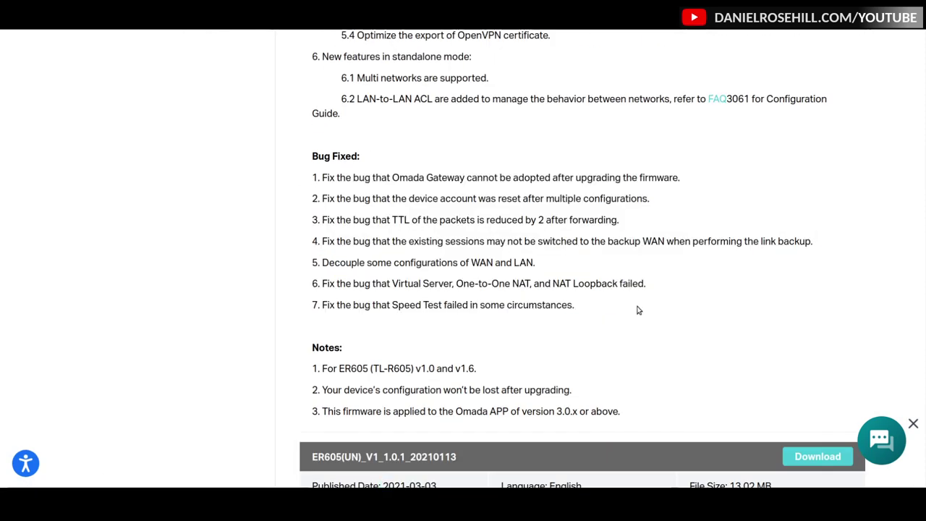
scroll(430, 273, up, 3)
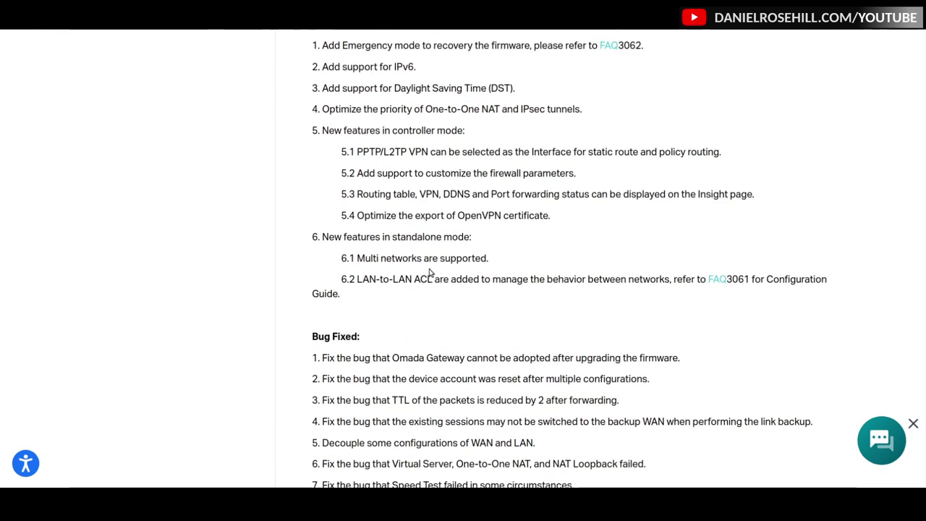
scroll(430, 272, up, 5)
scroll(491, 265, down, 3)
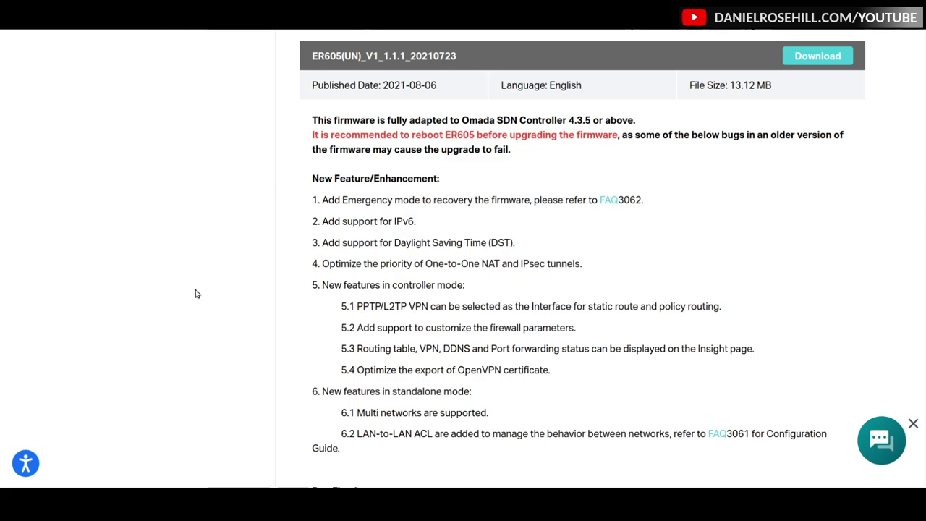
scroll(300, 178, up, 10)
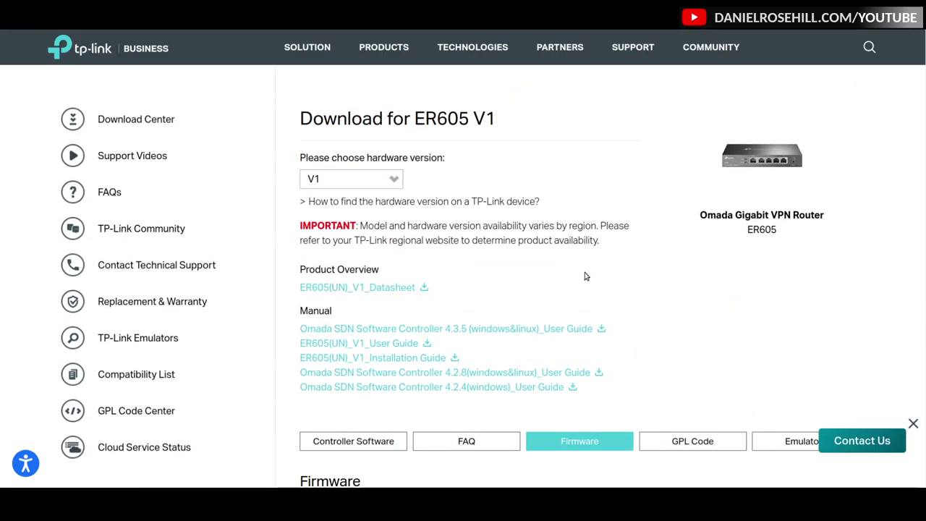